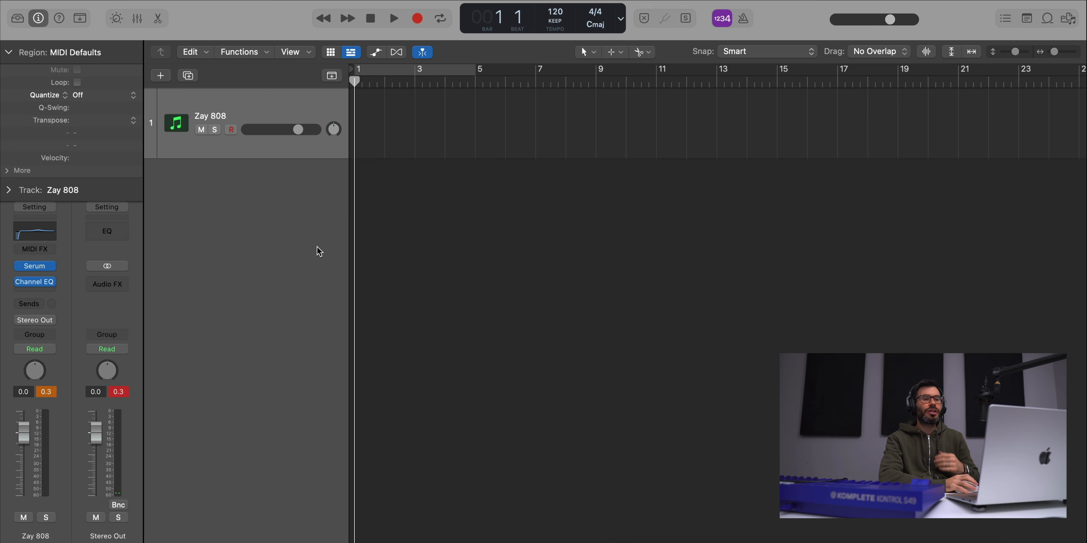
Step: Add a second software instrument track and load Serum as its instrument
double_click(287, 244)
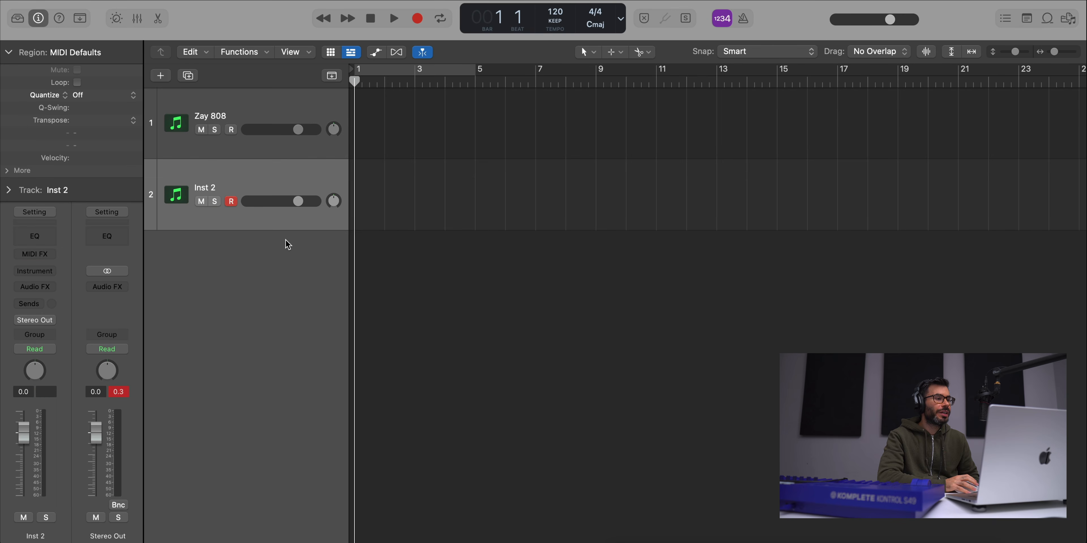
left_click(36, 269)
left_click(54, 312)
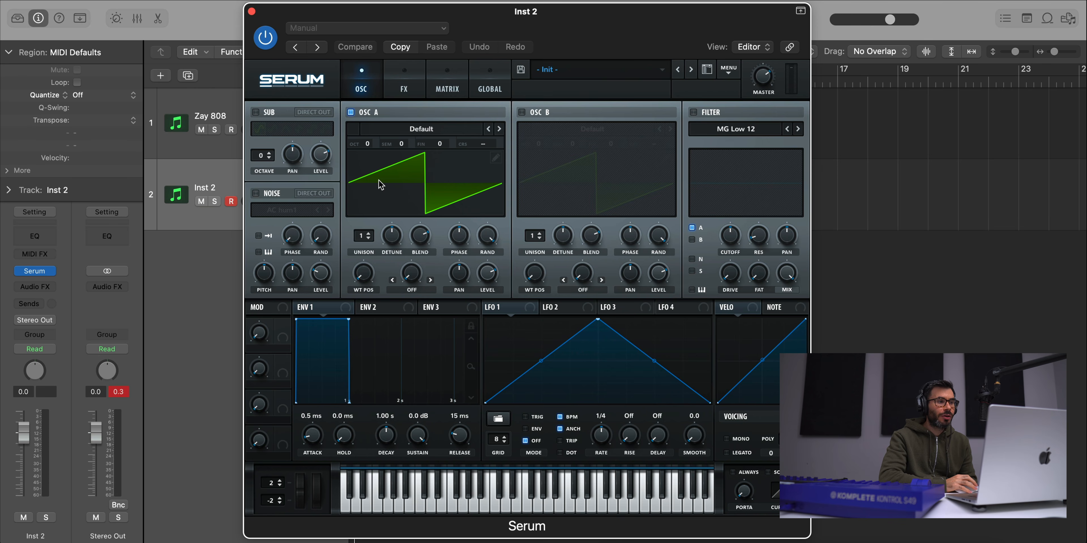
Step: Set oscillator A's wavetable to Analog_BD_Sin from the Analog category
left_click(421, 130)
mouse_move(418, 145)
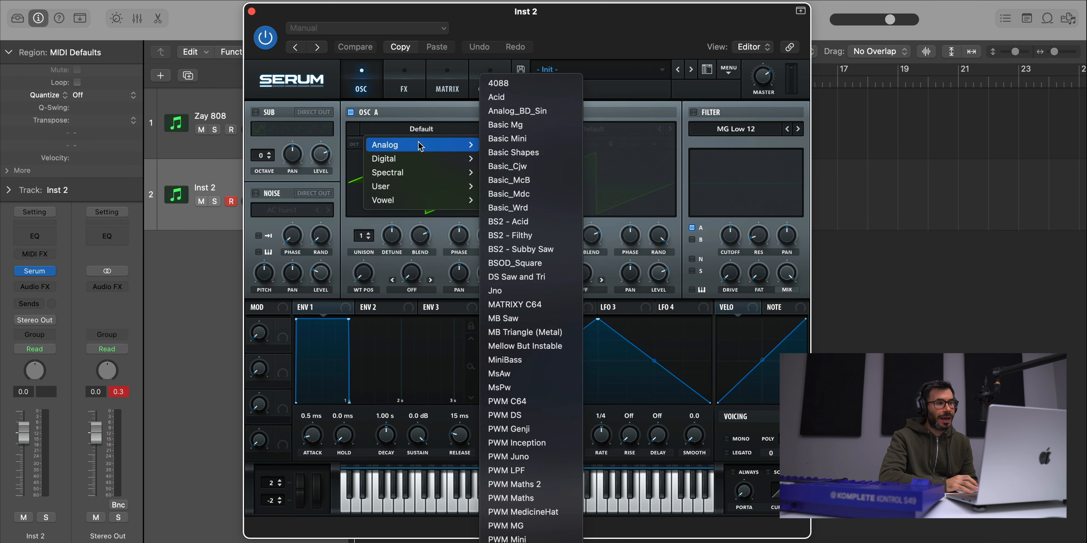
left_click(521, 113)
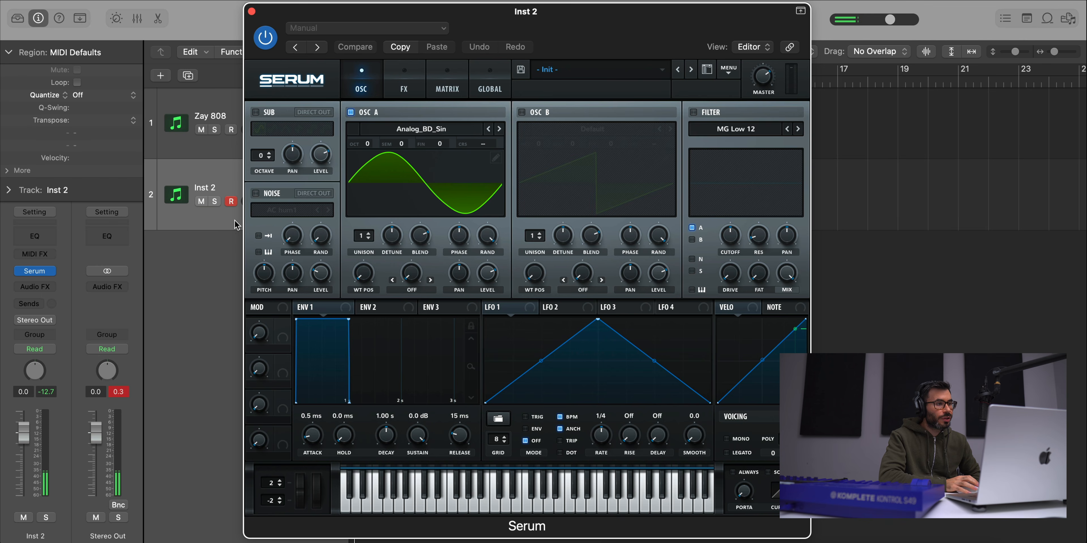
Step: Enable the noise oscillator with the ARP pink sample from the Analog category and turn its level down
left_click(256, 194)
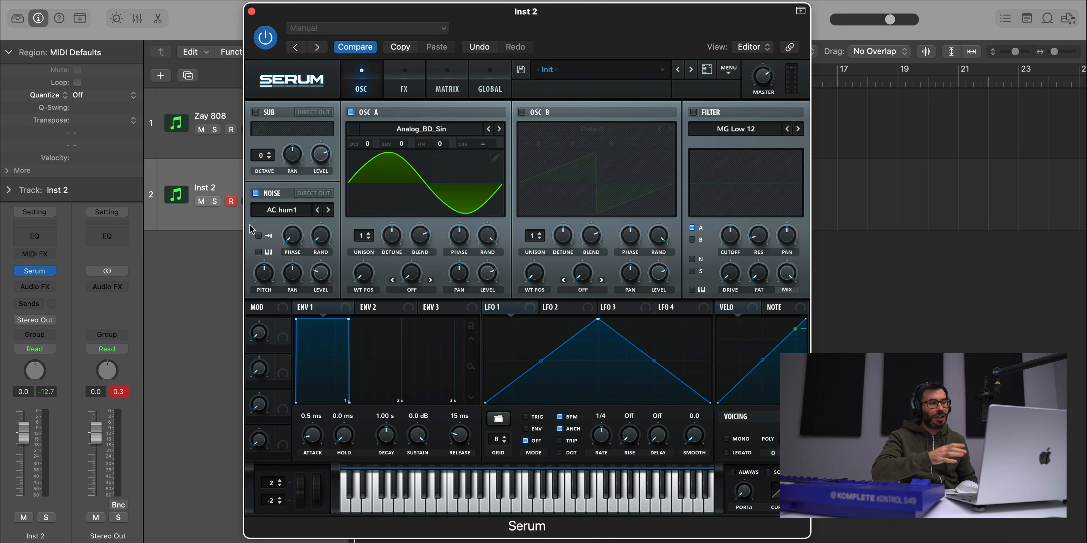
left_click(262, 213)
mouse_move(295, 227)
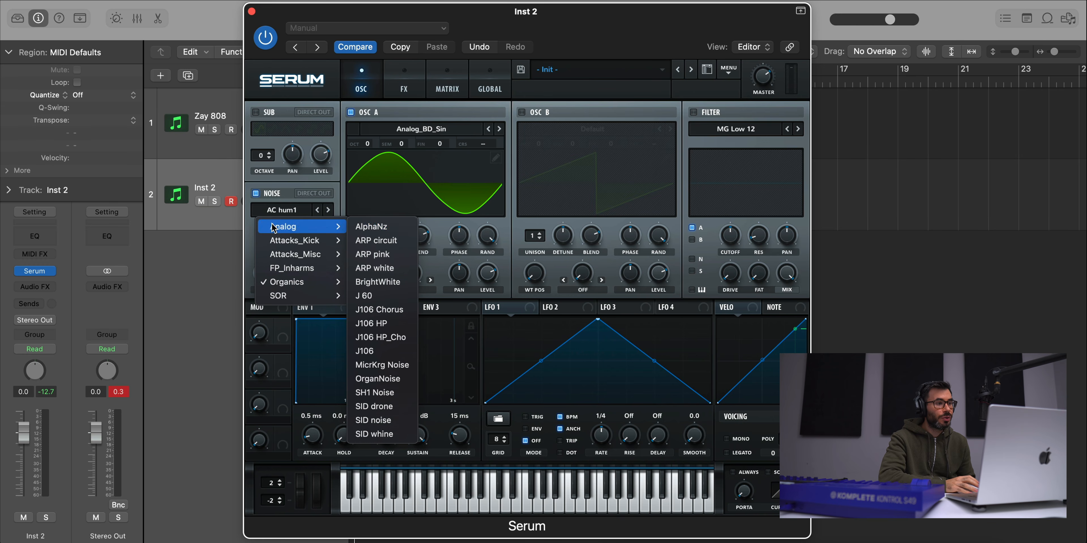
left_click(375, 255)
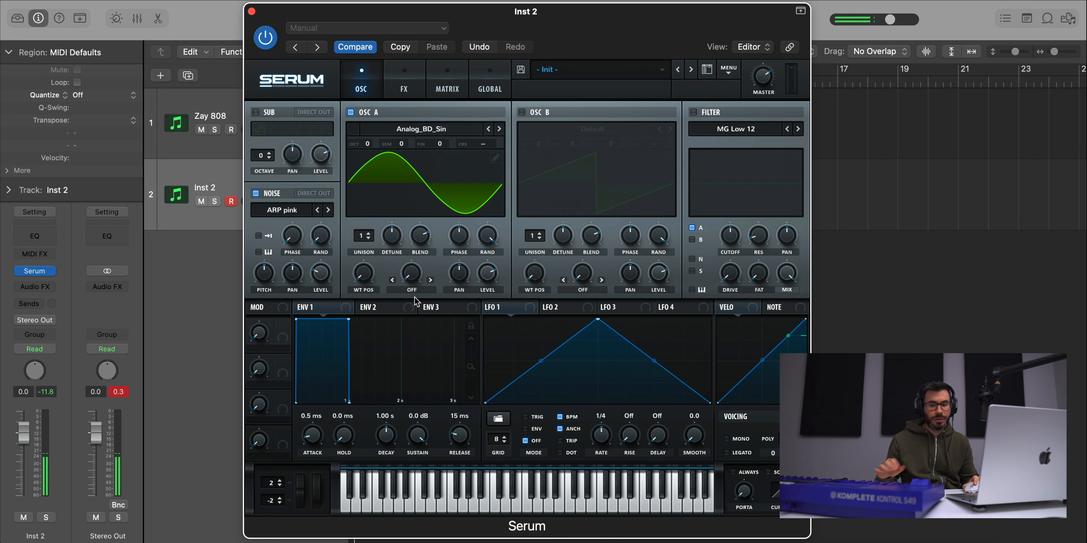
left_click_drag(317, 282, 313, 305)
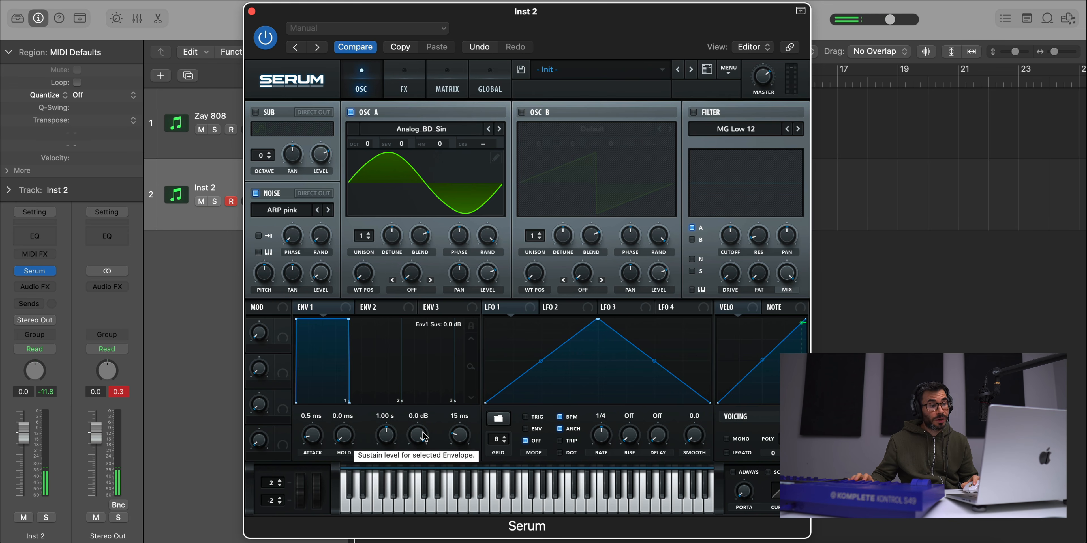
Step: Shape Env 1 with sustain at -∞ dB, a 70 ms attack, a 42 ms release and a 1.34 s decay
left_click_drag(423, 437, 423, 468)
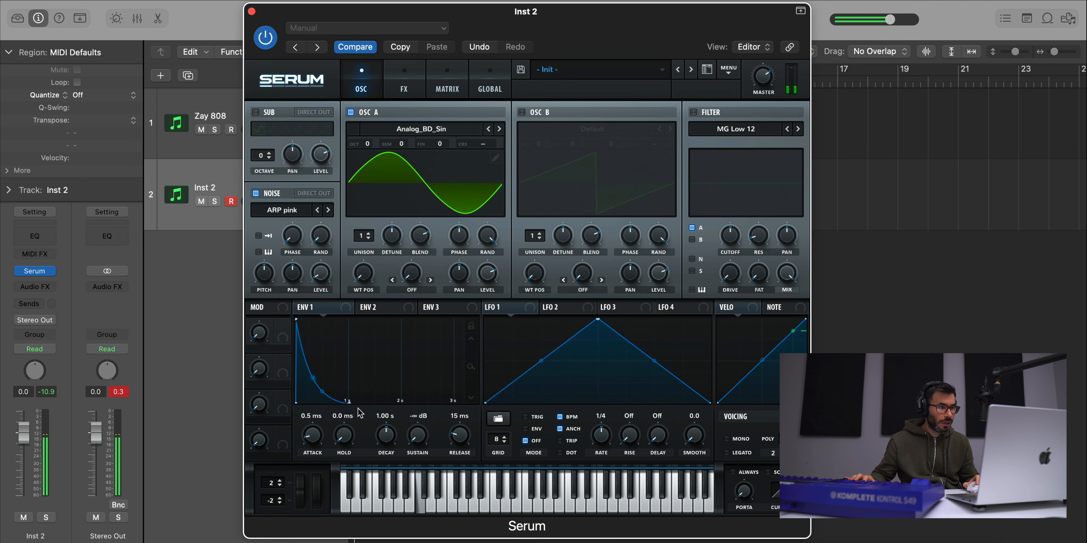
left_click_drag(313, 435, 278, 379)
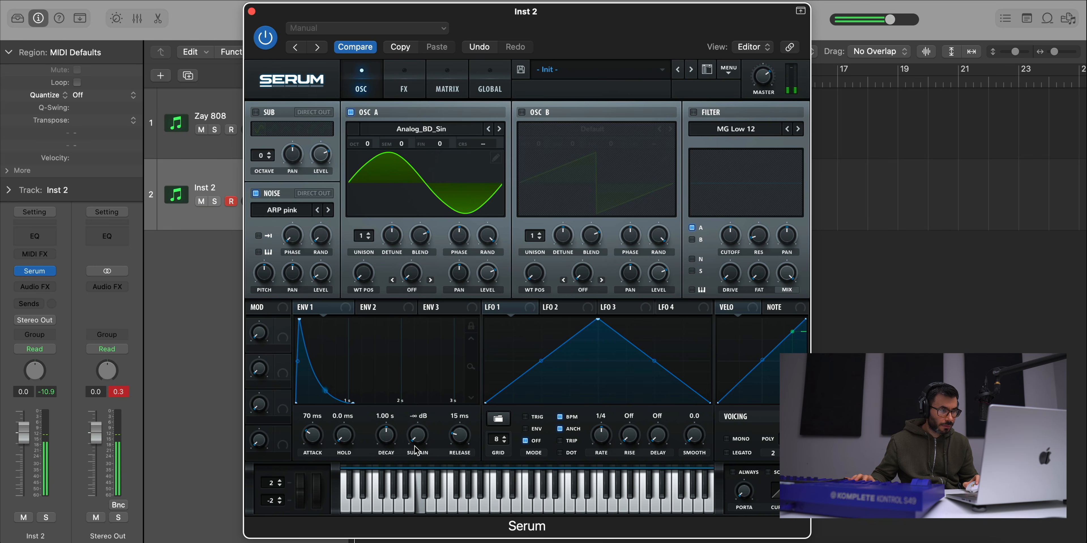
mouse_move(458, 441)
left_mouse_down()
mouse_move(448, 416)
mouse_move(460, 438)
left_mouse_up()
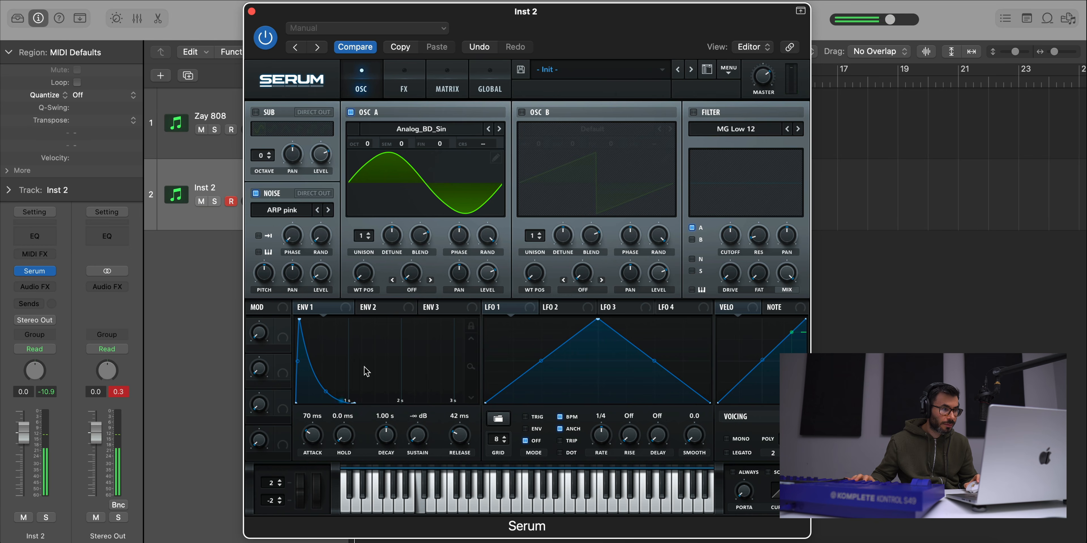
left_click_drag(387, 438, 390, 428)
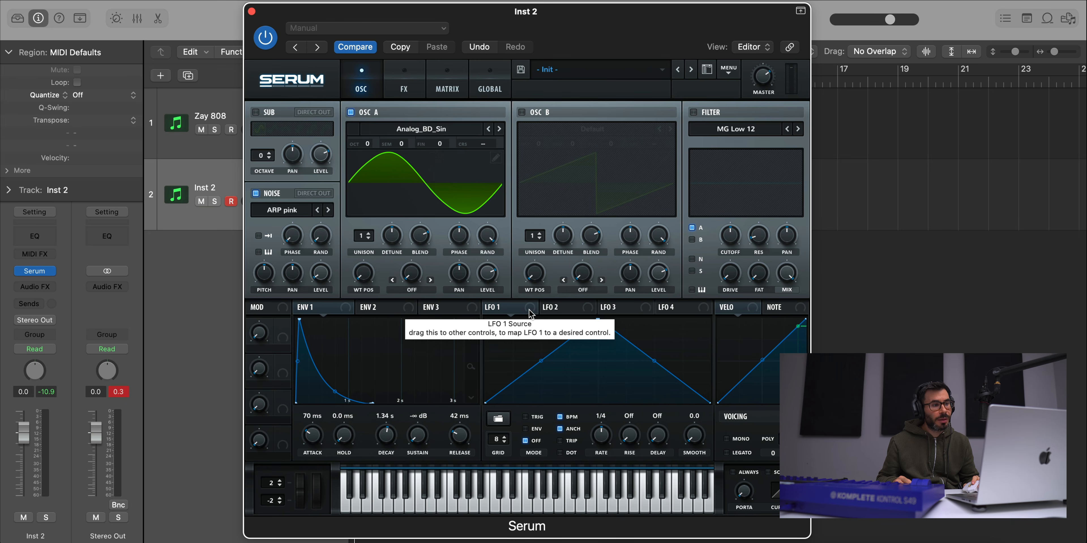
Step: Modulate oscillator A's coarse pitch with LFO 1 in ENV mode at a 1/16 rate and adjust the modulation depth
left_click_drag(529, 314, 473, 145)
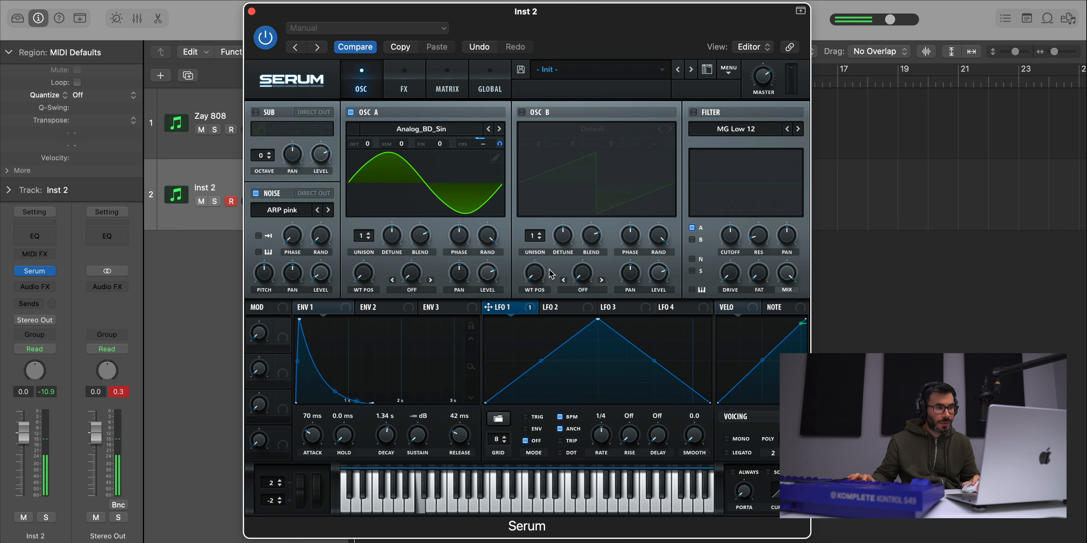
left_click(529, 429)
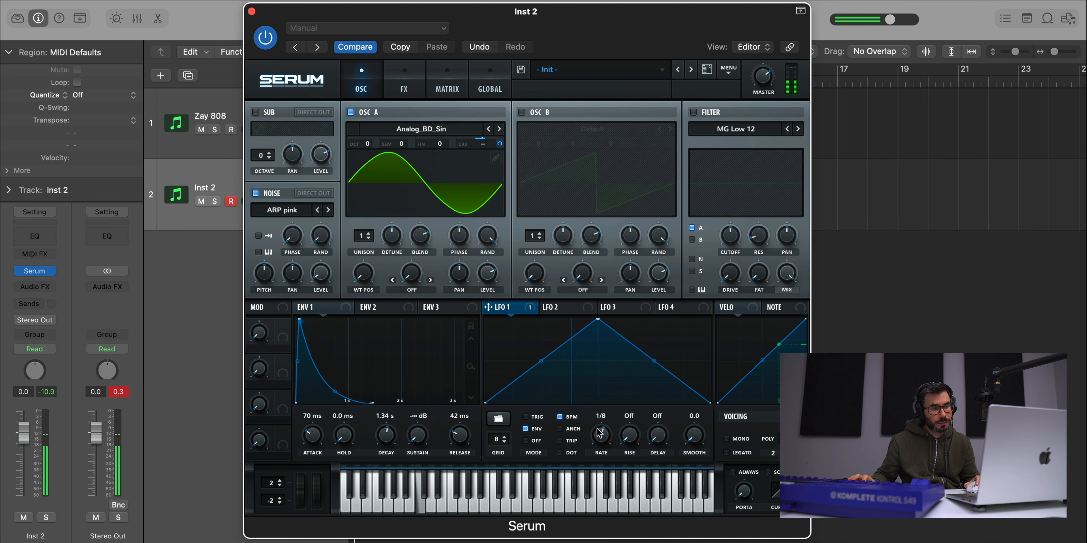
left_click_drag(599, 433, 598, 419)
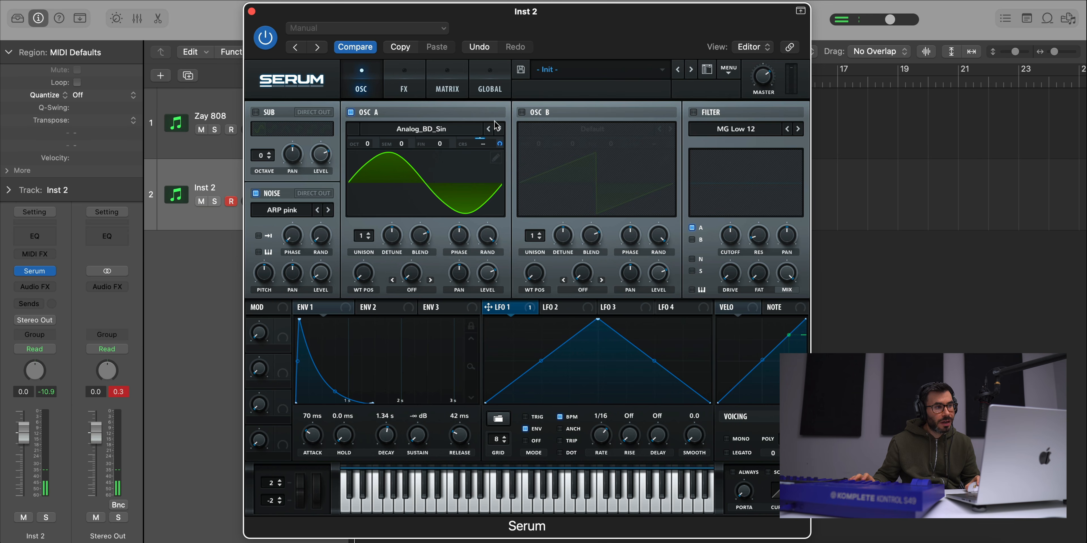
mouse_move(499, 143)
left_mouse_down()
mouse_move(491, 104)
mouse_move(498, 144)
left_mouse_up()
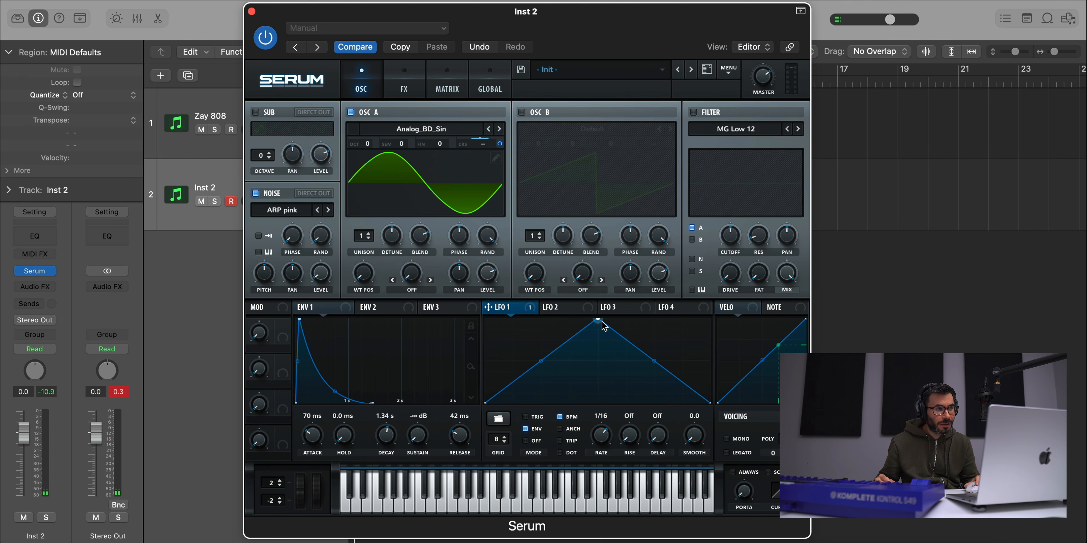
Step: Reshape LFO 1 by moving its peak to about the first quarter, lowering it slightly and bending both slopes inward
left_click_drag(598, 321, 539, 340)
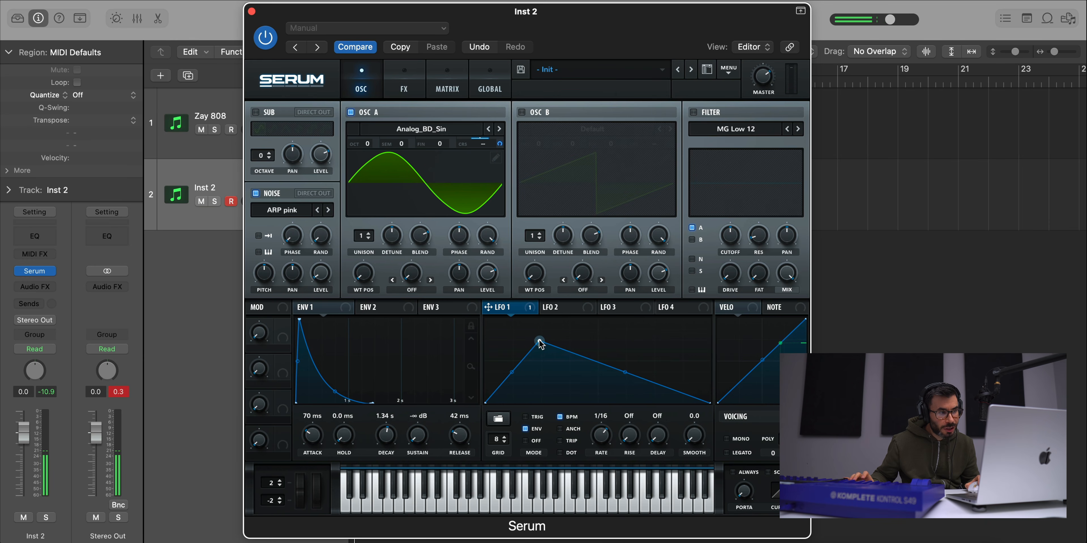
left_click_drag(512, 373, 515, 384)
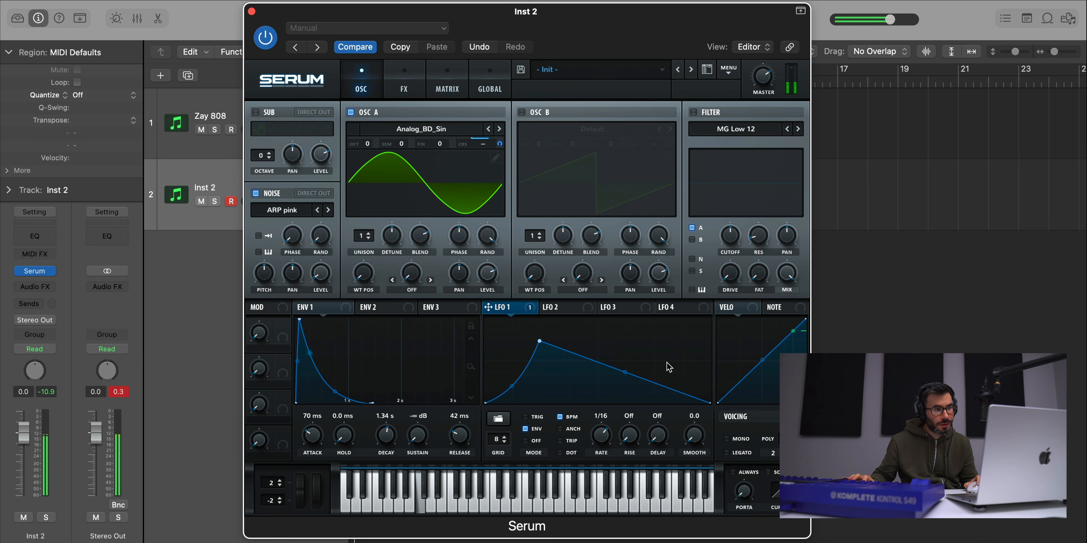
mouse_move(625, 373)
left_mouse_down()
mouse_move(625, 392)
mouse_move(608, 384)
left_mouse_up()
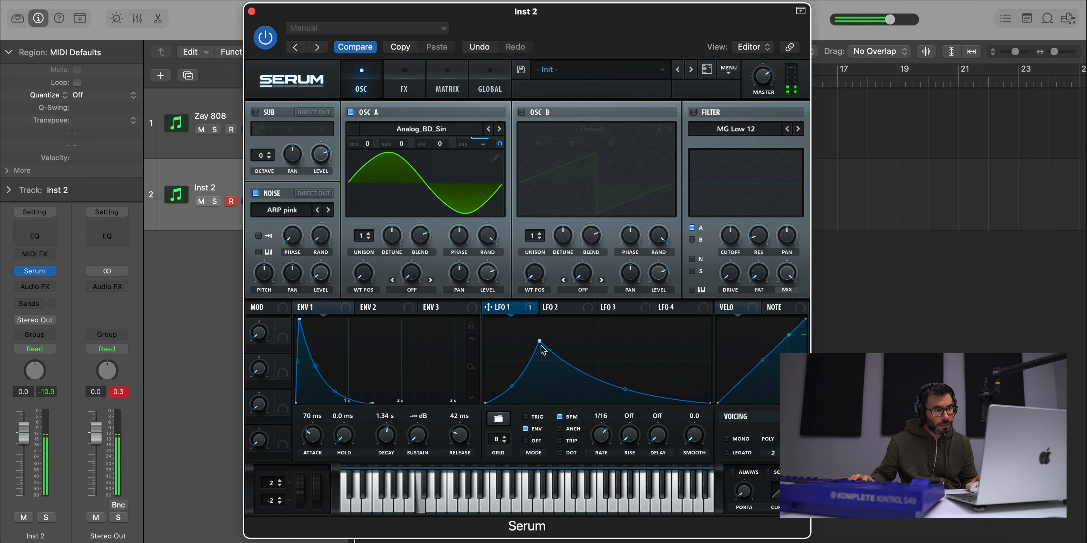
left_click_drag(539, 342, 603, 360)
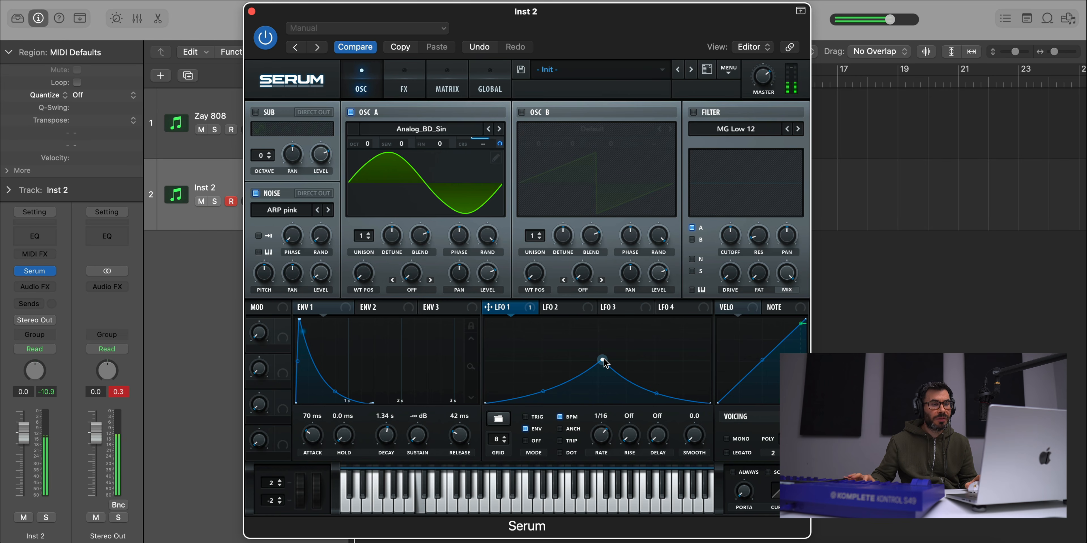
left_click_drag(603, 361, 541, 346)
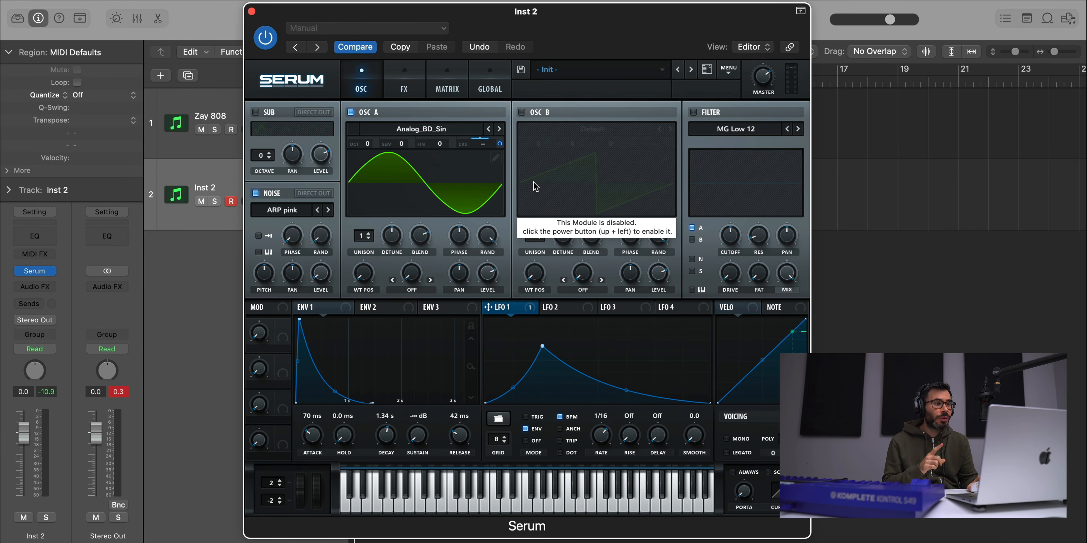
Step: Enable the Filter effect, open its cutoff fully and raise its drive to about 31%
left_click(414, 80)
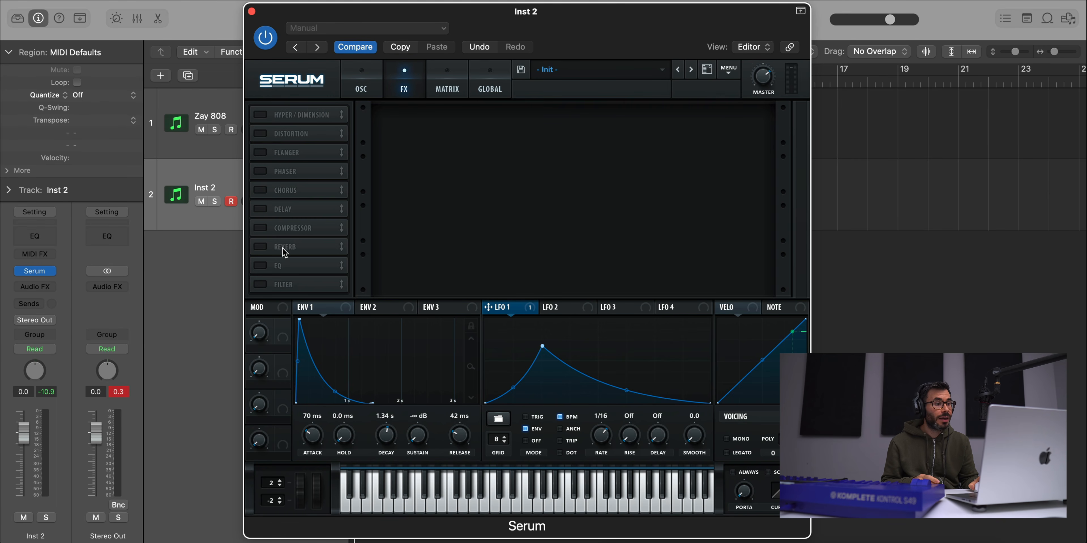
left_click(260, 285)
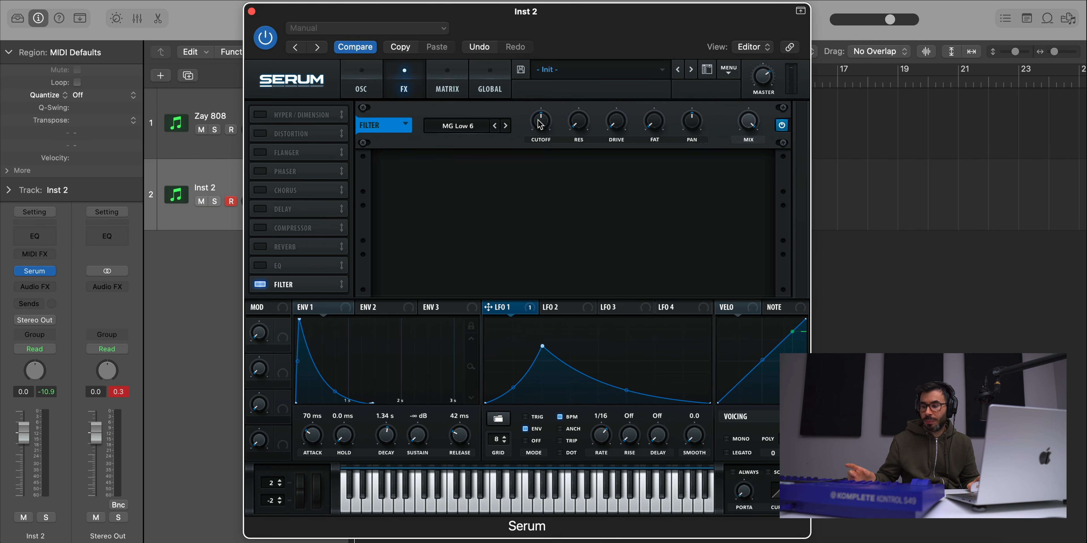
left_click_drag(540, 123, 546, 42)
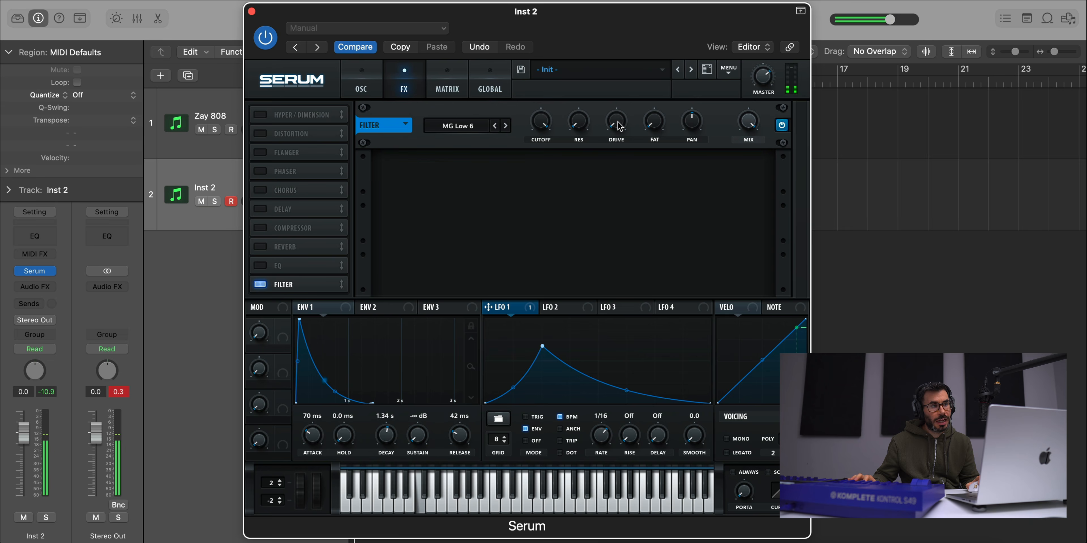
left_click_drag(618, 126, 618, 77)
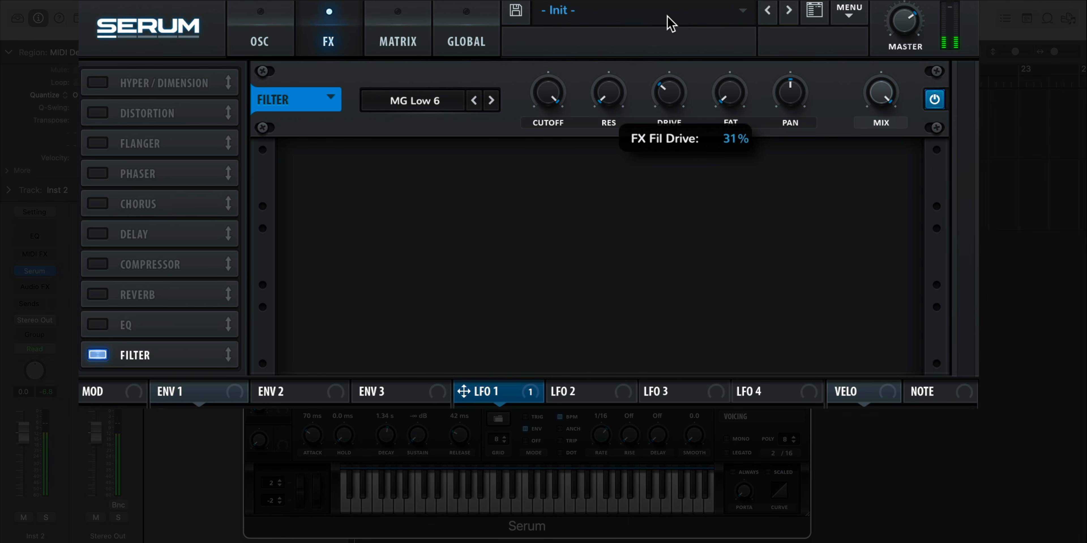
left_click_drag(671, 23, 652, 6)
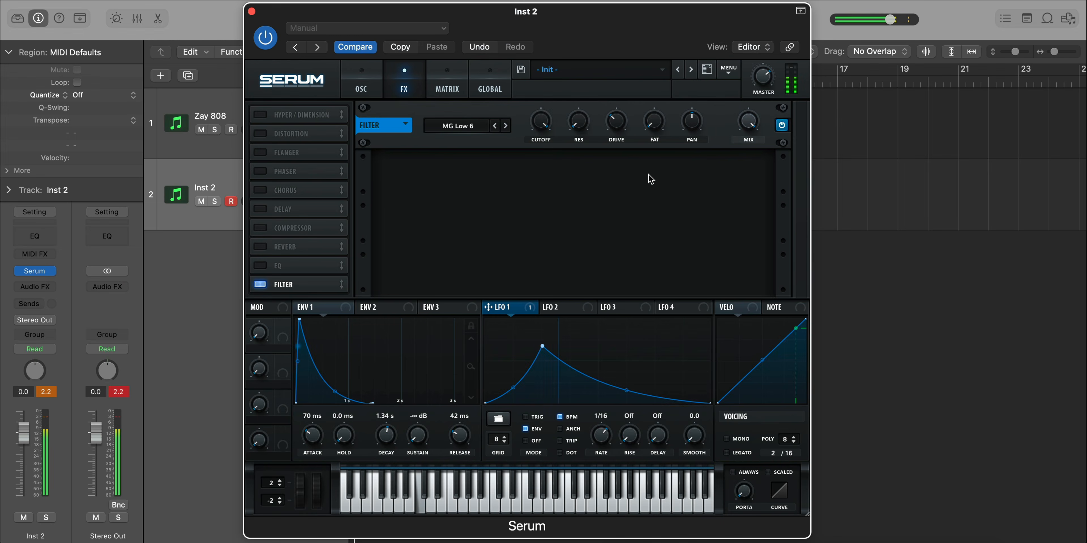
Step: Enable the Distortion effect, place it after the Filter in the effects chain and set its type to Tape Sat
left_click(260, 134)
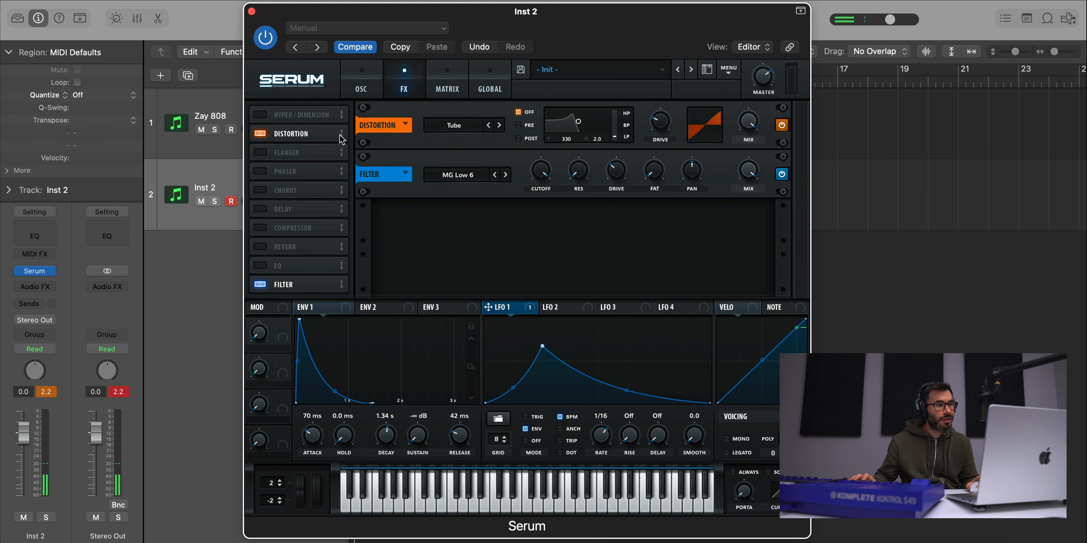
left_click_drag(342, 138, 327, 286)
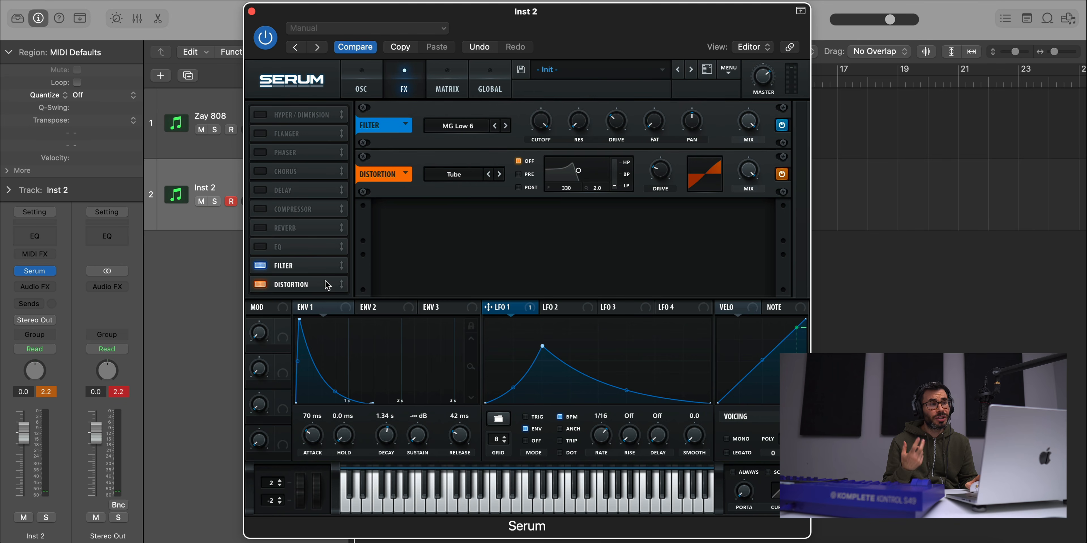
left_click(463, 174)
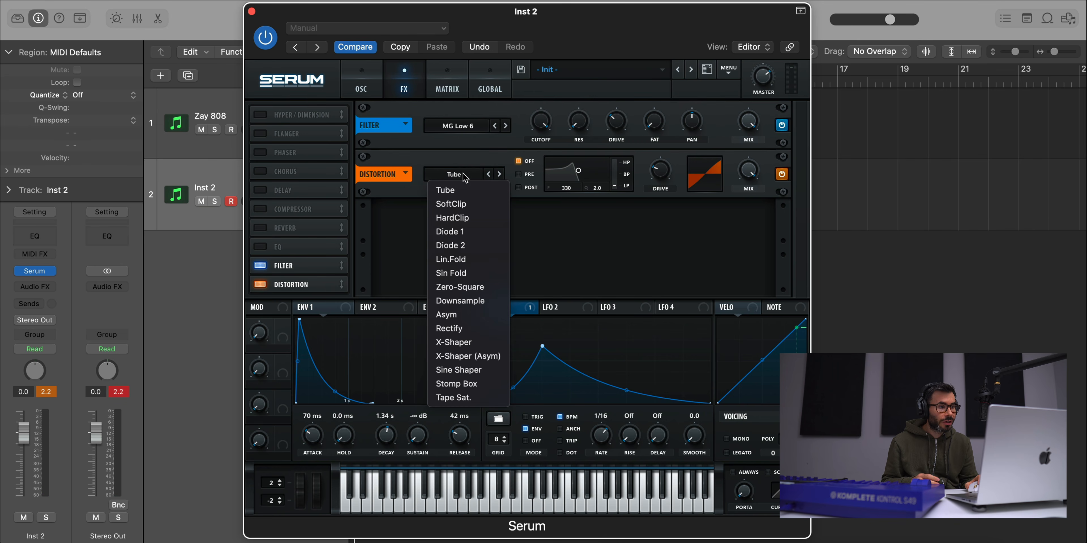
left_click(454, 398)
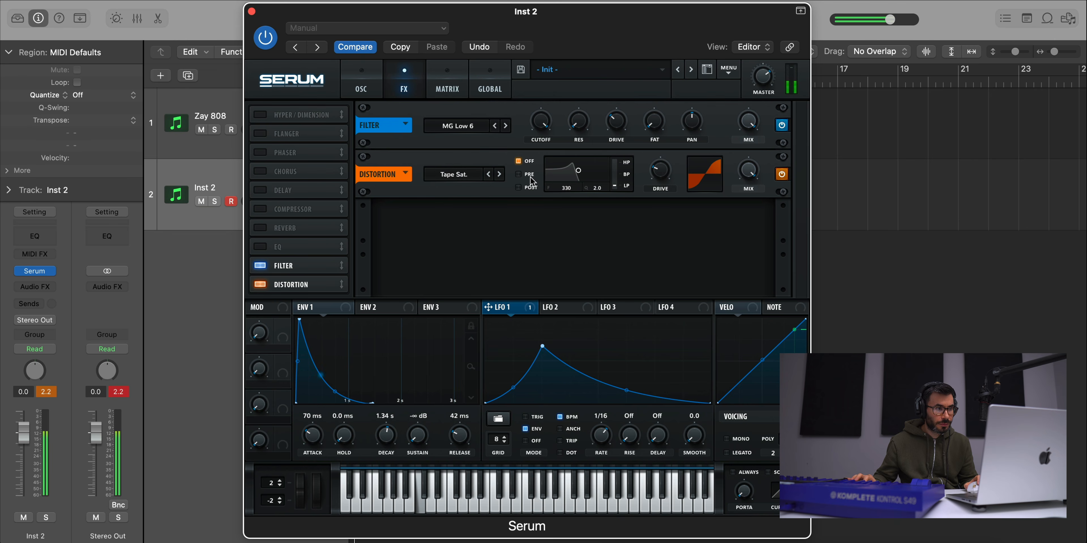
Step: Raise the distortion's drive to somewhat above 52% and add some resonance to the Filter effect
left_click(657, 176)
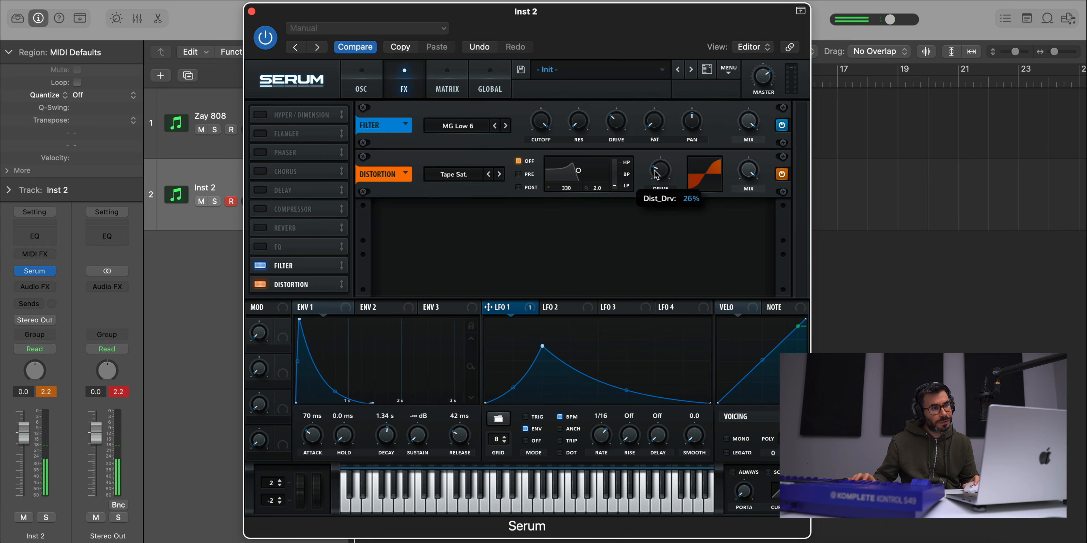
left_click_drag(654, 169, 653, 165)
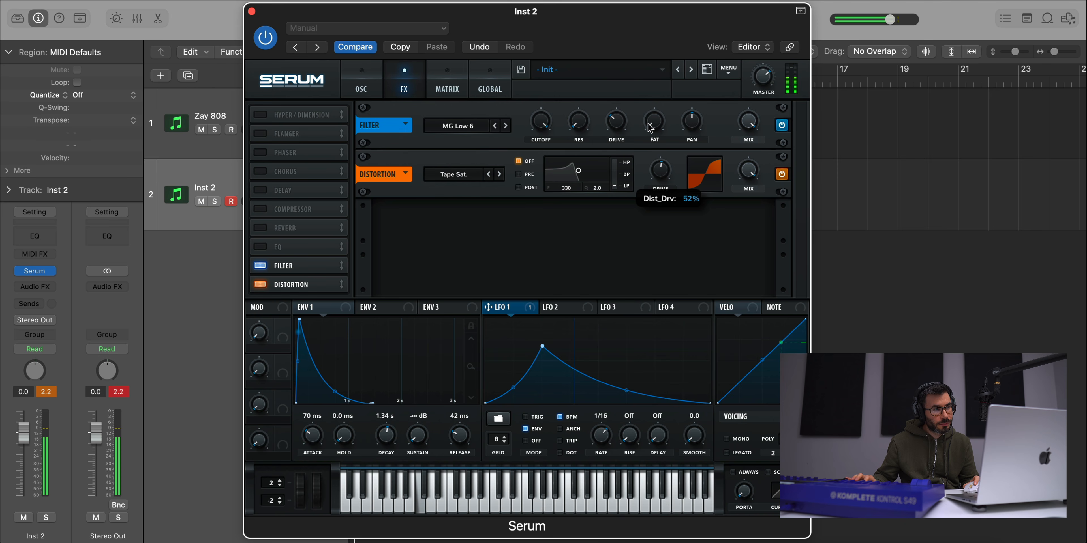
left_click_drag(649, 128, 647, 96)
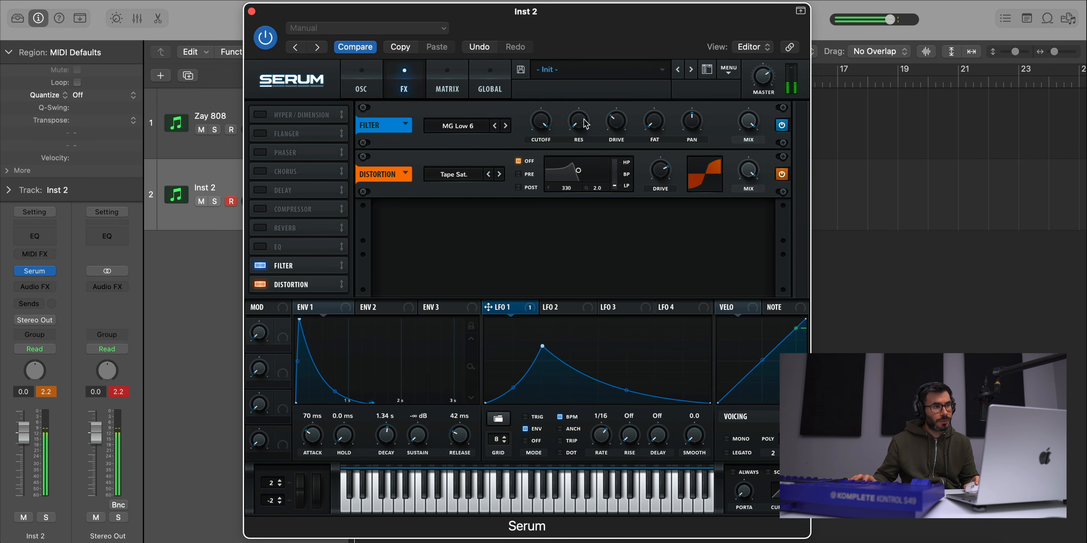
left_click_drag(578, 122, 565, 89)
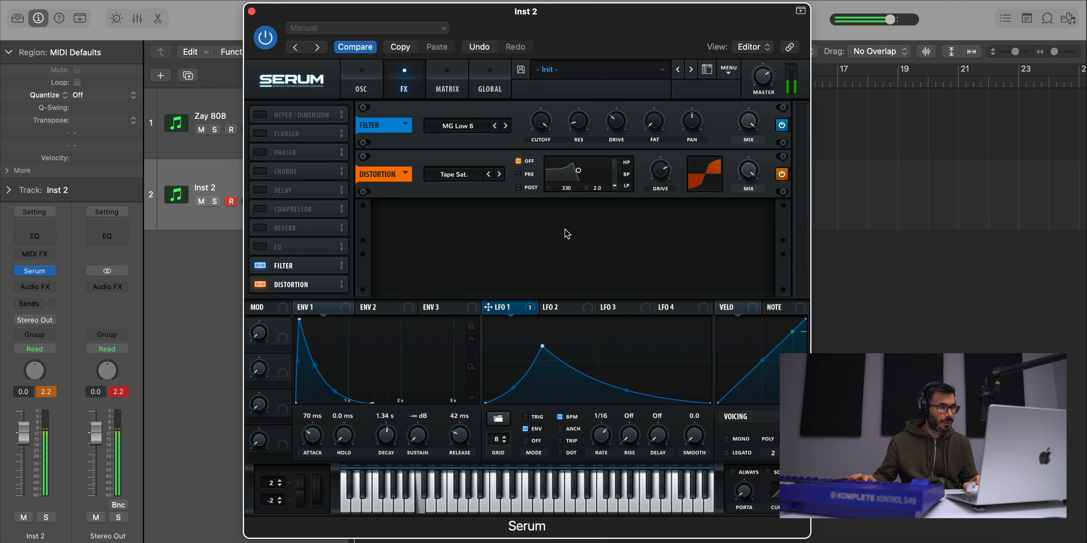
Step: Return to the oscillator page and raise oscillator A's wavetable position slightly
left_click(362, 86)
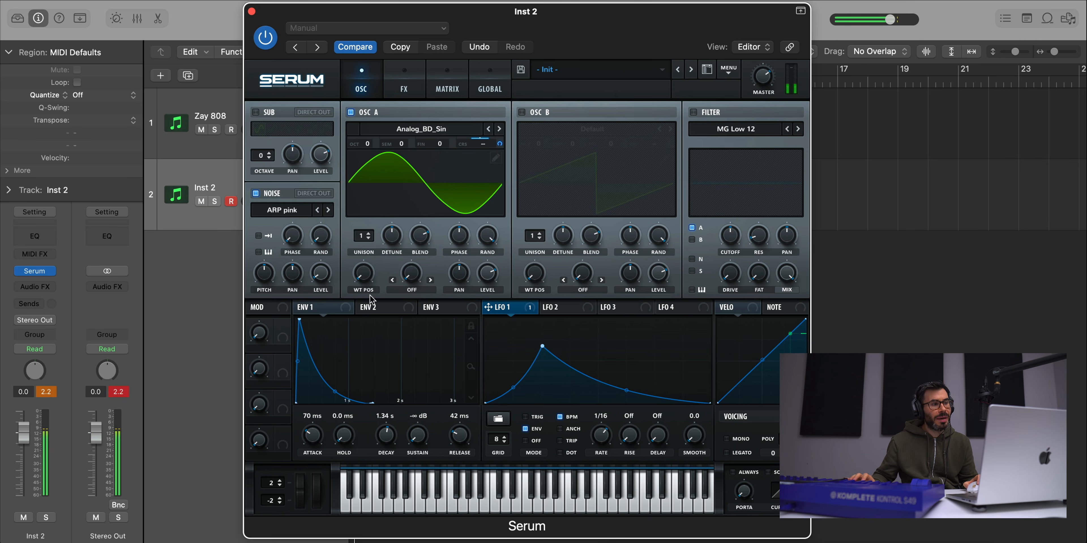
left_click_drag(365, 280, 331, 224)
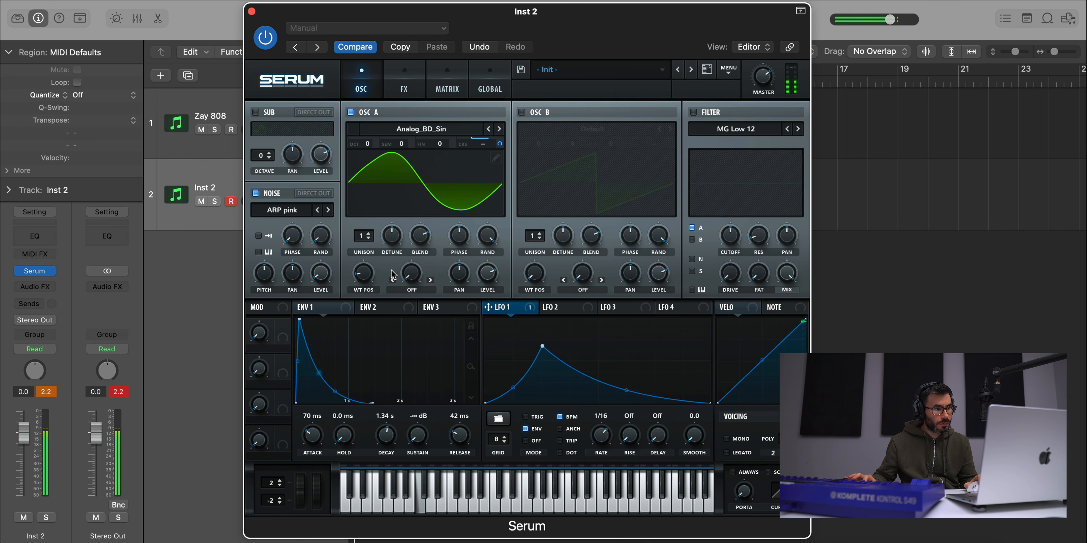